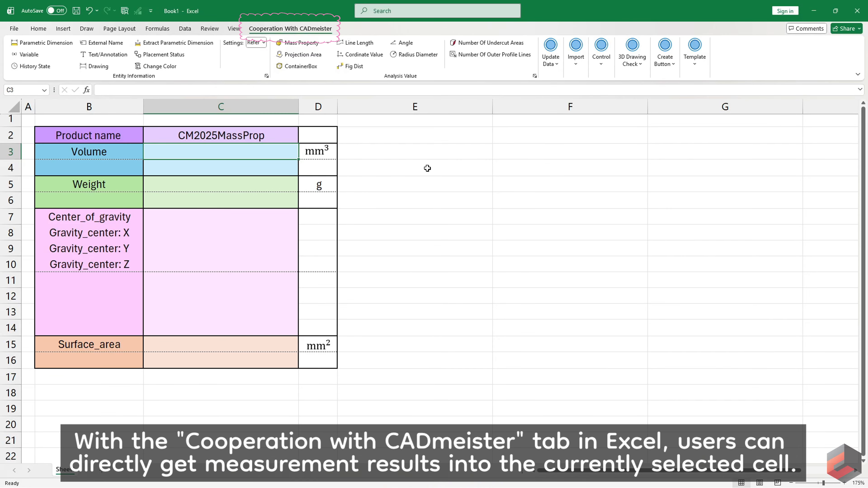
Measure the volume of the MOLD_Slope solid in mm**3 and output it to cell C3
{"action": "left_click", "coordinate": [338, 46]}
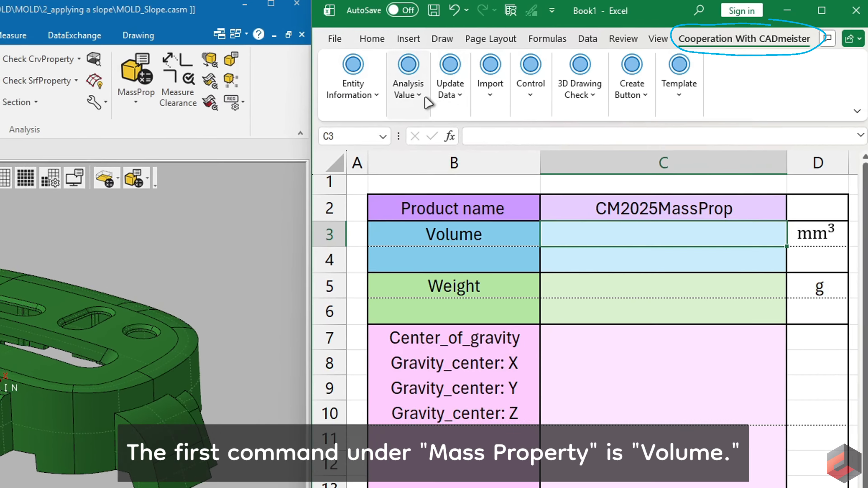
{"action": "left_click", "coordinate": [551, 69]}
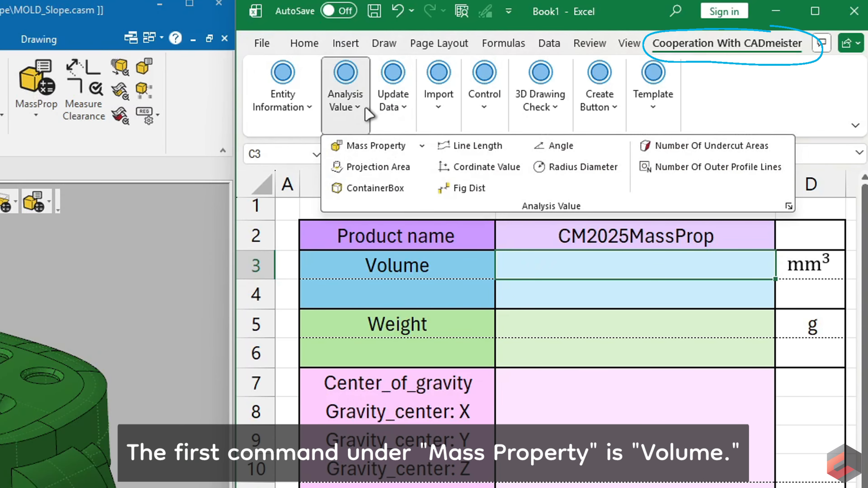
{"action": "left_click", "coordinate": [426, 149]}
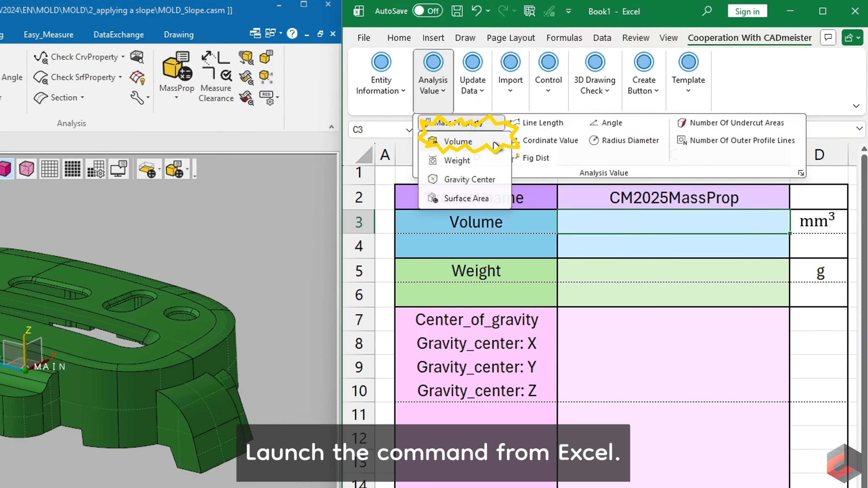
{"action": "left_click", "coordinate": [421, 172]}
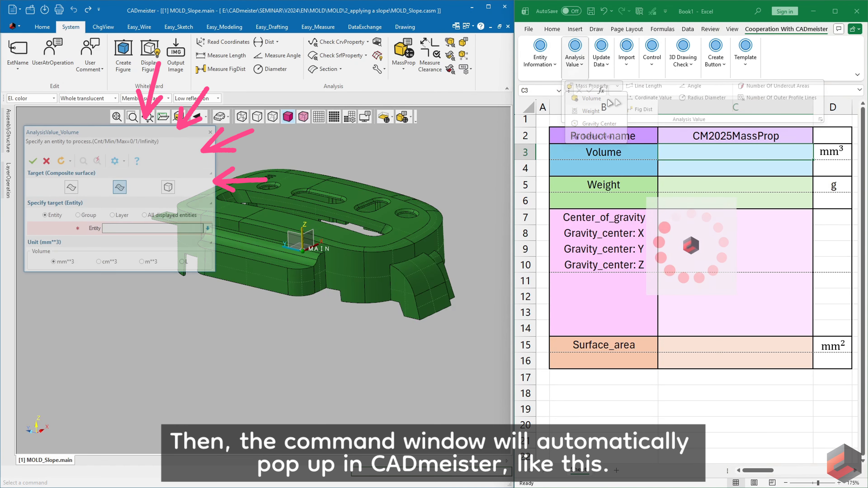
{"action": "middle_click_drag", "start_coordinate": [359, 227], "coordinate": [390, 227]}
{"action": "middle_click_drag", "start_coordinate": [390, 228], "coordinate": [399, 226]}
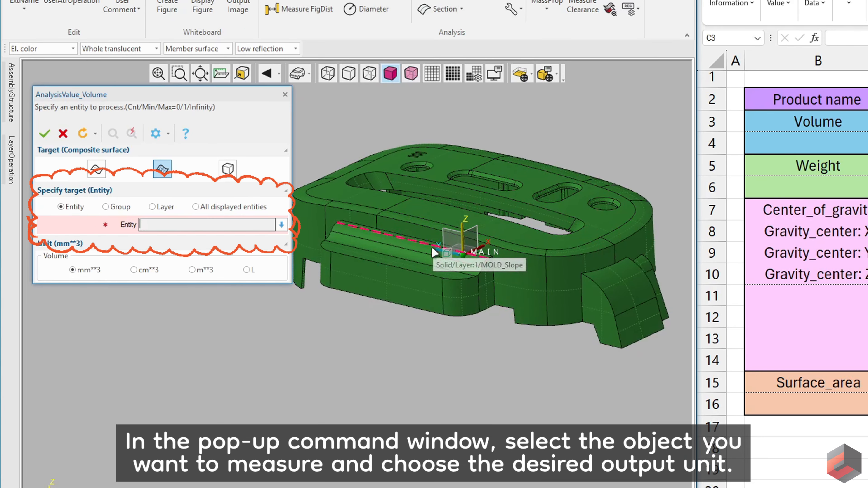
{"action": "left_click", "coordinate": [433, 249]}
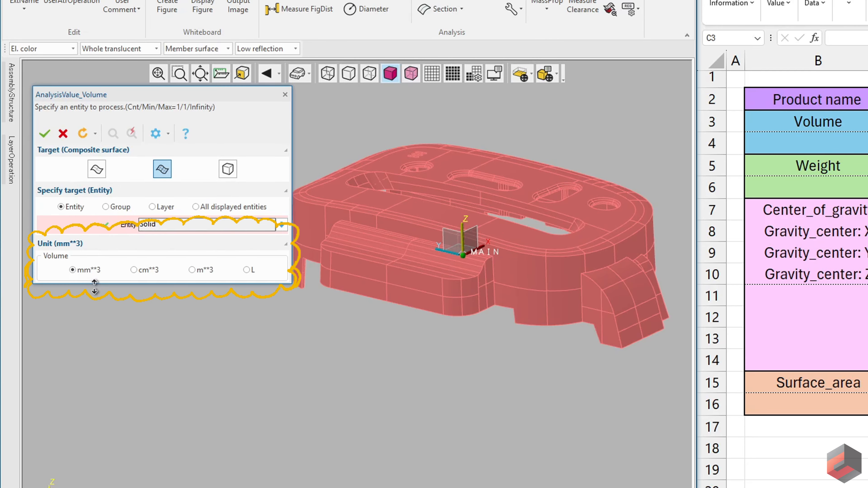
{"action": "left_click", "coordinate": [45, 132]}
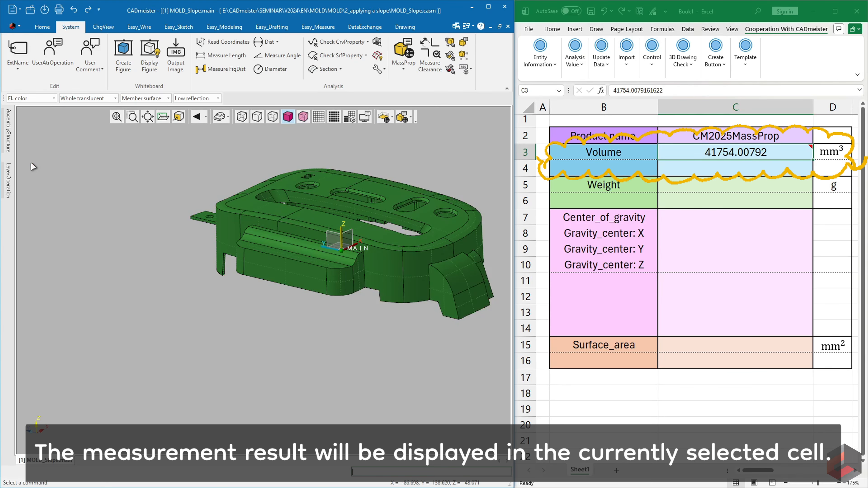
Start the Weight measurement for cell C5 with the MOLD_Slope solid as target and grams as the unit
{"action": "left_click", "coordinate": [673, 187]}
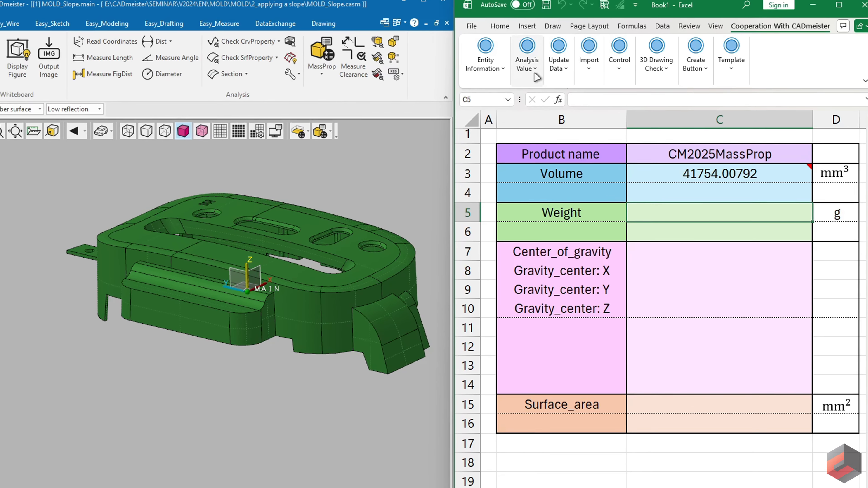
{"action": "left_click", "coordinate": [536, 75]}
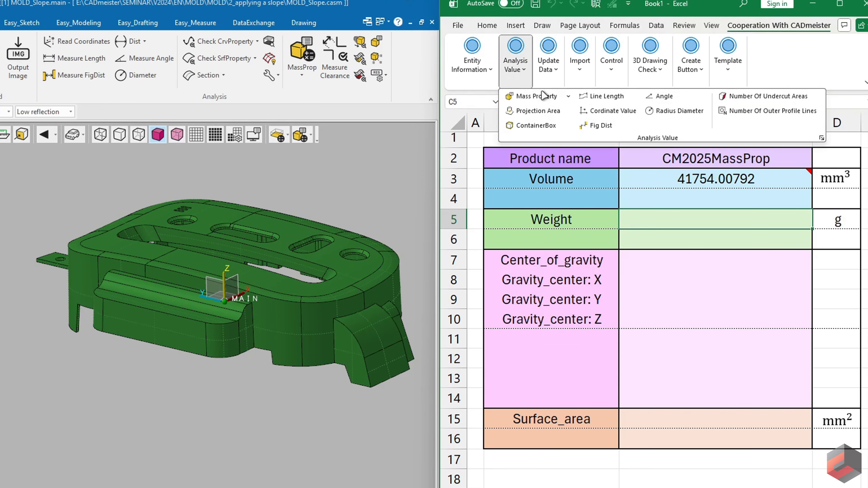
{"action": "left_click", "coordinate": [571, 99]}
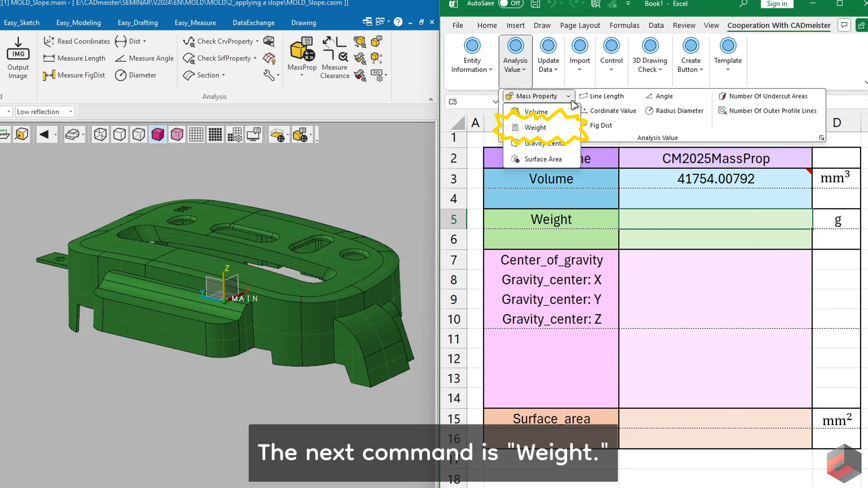
{"action": "left_click", "coordinate": [573, 133]}
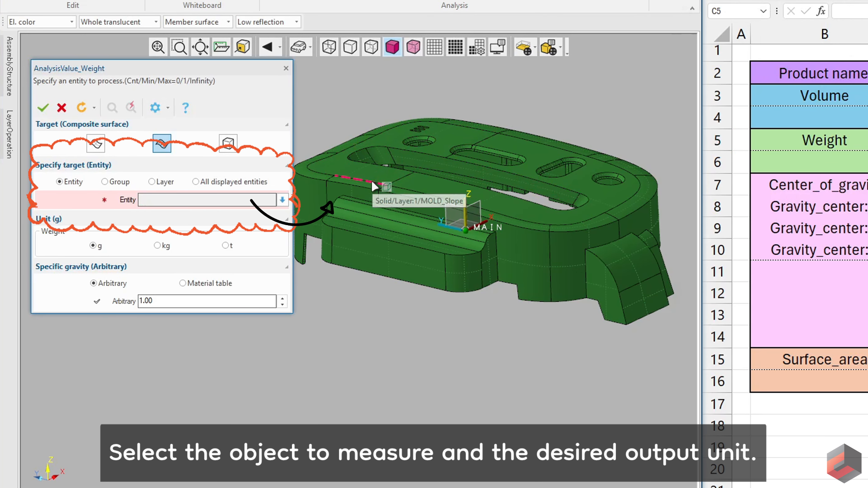
{"action": "left_click", "coordinate": [375, 187]}
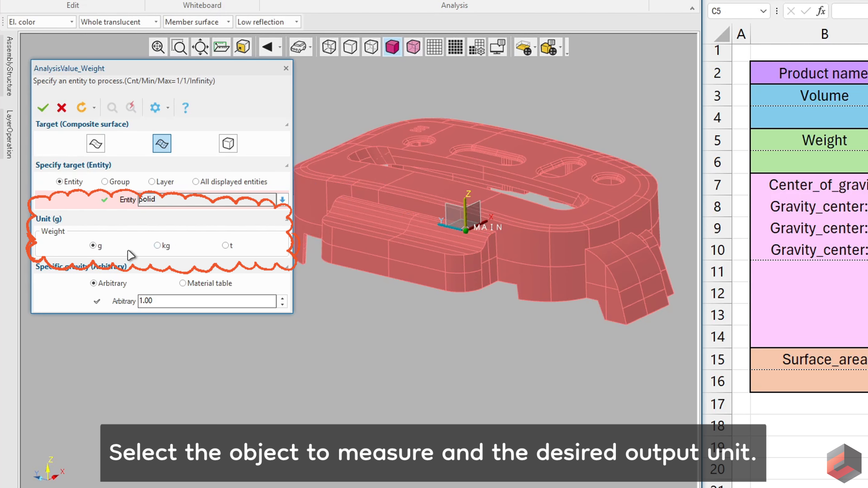
{"action": "left_click", "coordinate": [96, 246]}
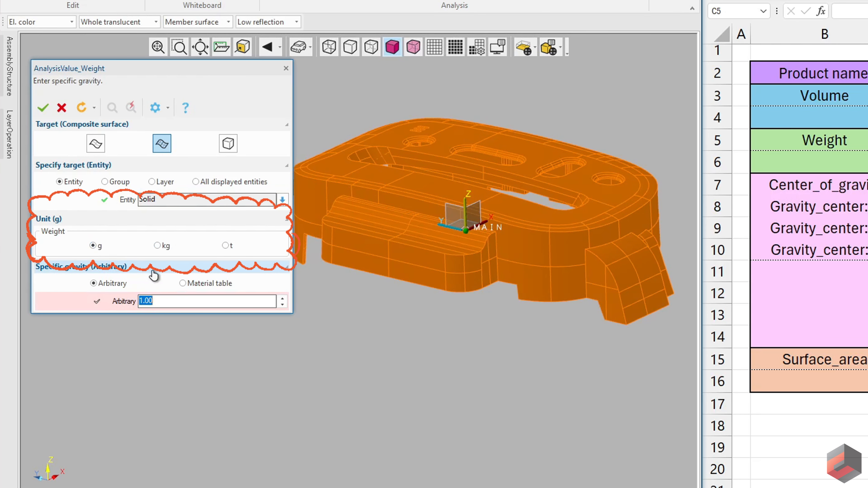
Set the arbitrary specific gravity for the weight measurement to 2
{"action": "left_click", "coordinate": [189, 301]}
{"action": "double_click", "coordinate": [147, 301]}
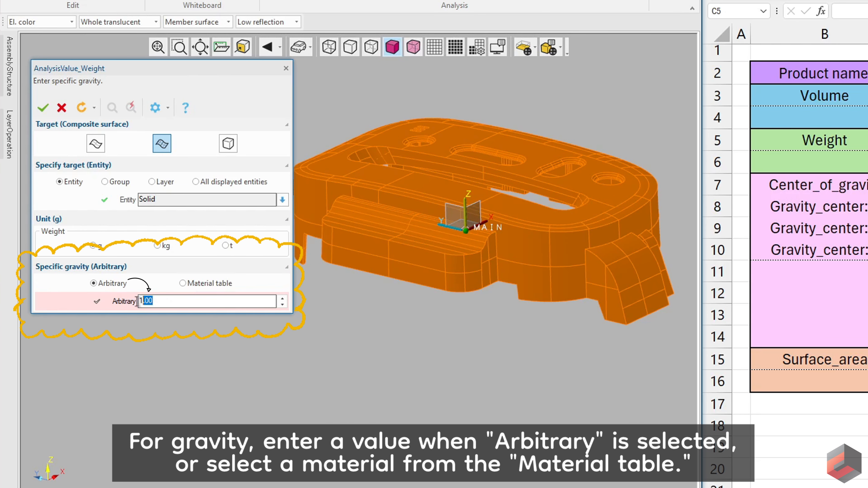
{"action": "type", "text": "2"}
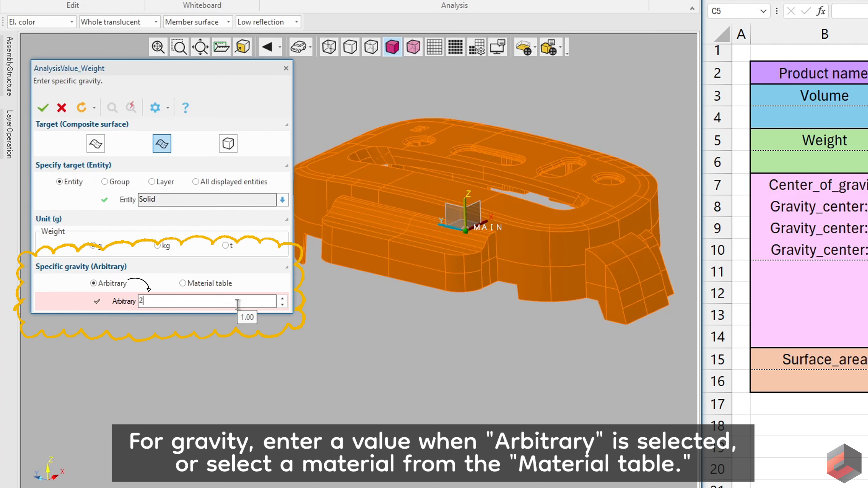
Set the specific gravity to Cast iron (7.2000) from the material table and output the weight to cell C5
{"action": "left_click", "coordinate": [183, 283]}
{"action": "left_click", "coordinate": [282, 303]}
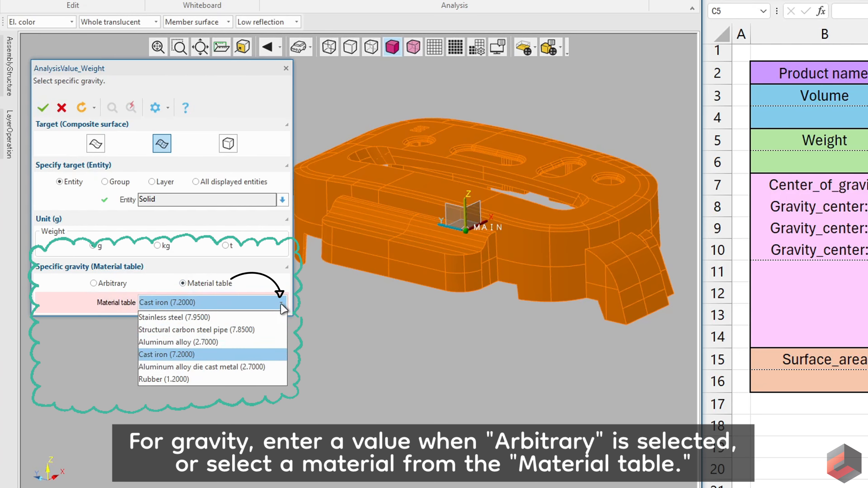
{"action": "left_click", "coordinate": [239, 354]}
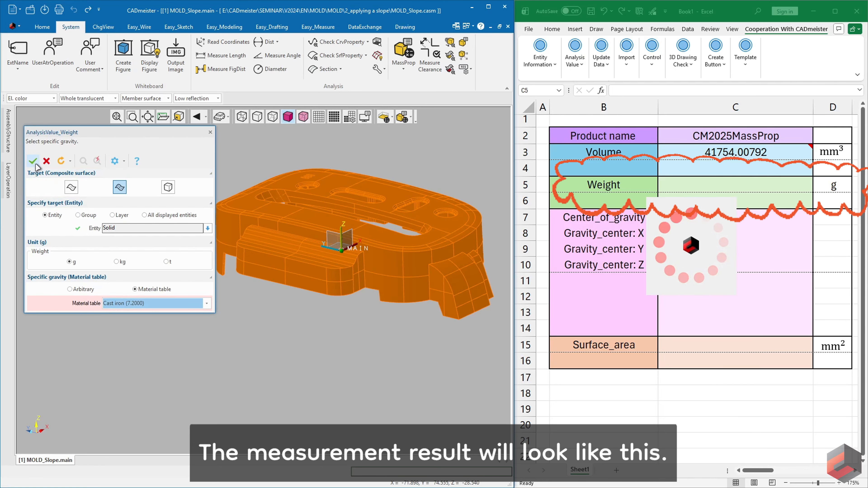
{"action": "left_click", "coordinate": [32, 164]}
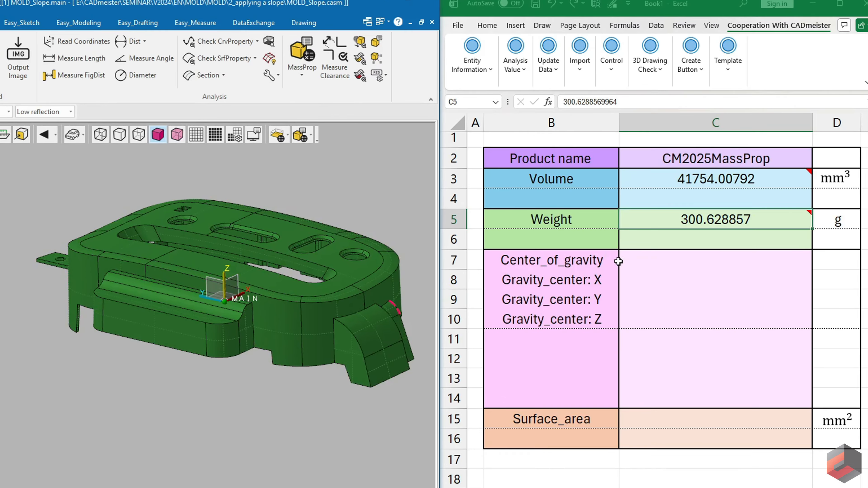
Output the solid's center of gravity as one coordinate set to cell C7, using Cast iron (7.2000) from the material table
{"action": "left_click", "coordinate": [663, 216]}
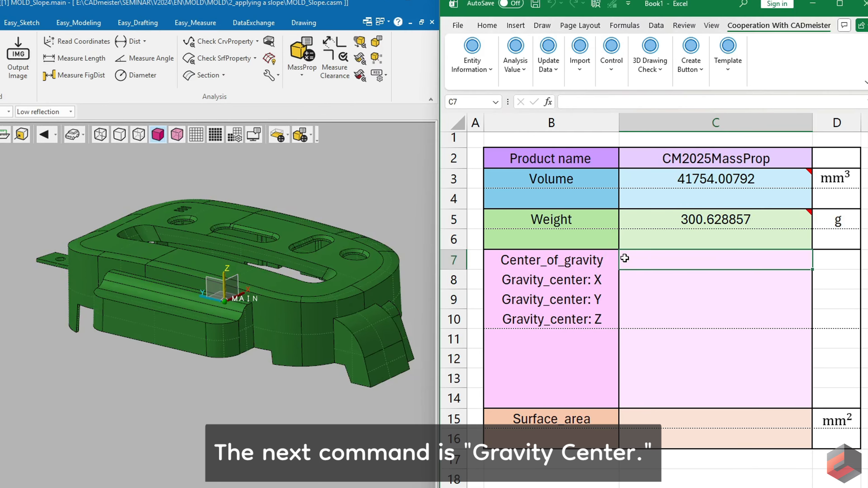
{"action": "left_click", "coordinate": [517, 64]}
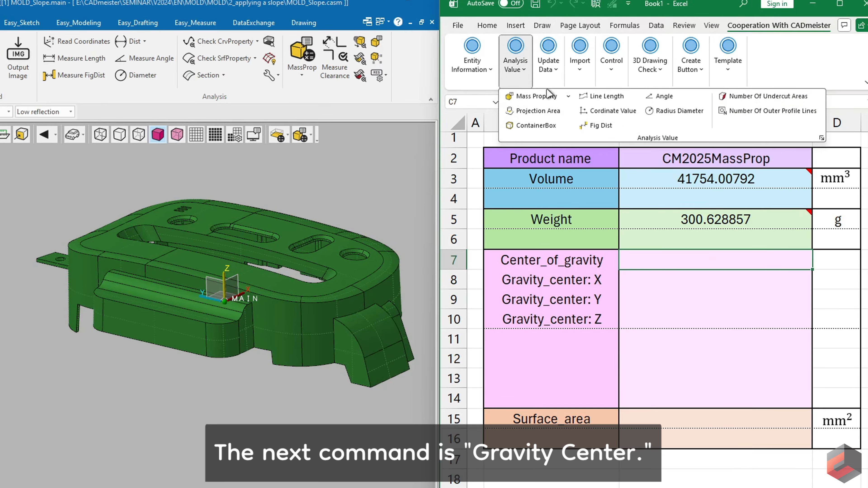
{"action": "left_click", "coordinate": [569, 97]}
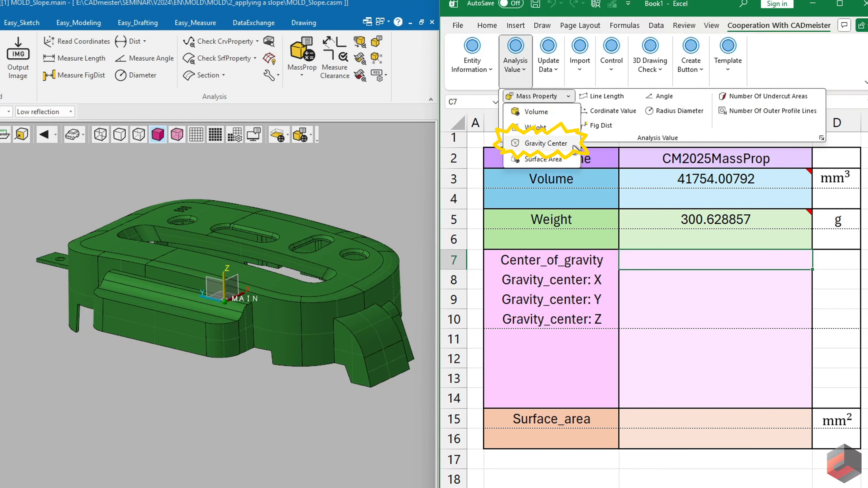
{"action": "left_click", "coordinate": [575, 146]}
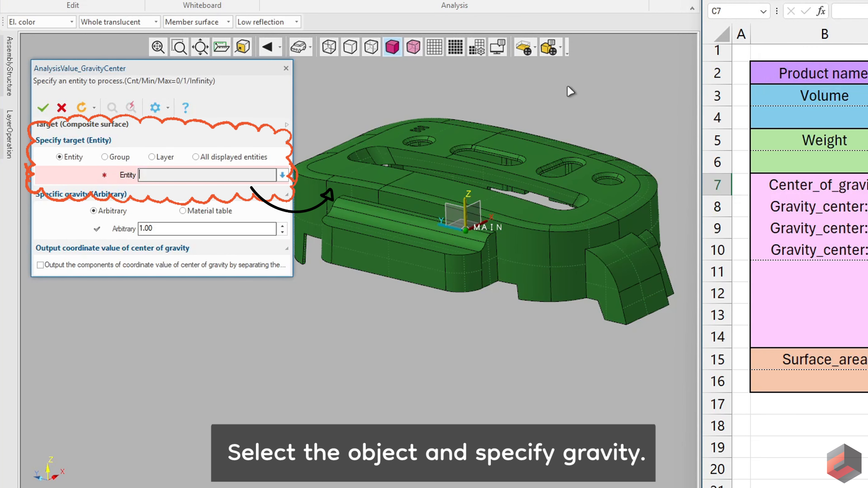
{"action": "left_click", "coordinate": [446, 151]}
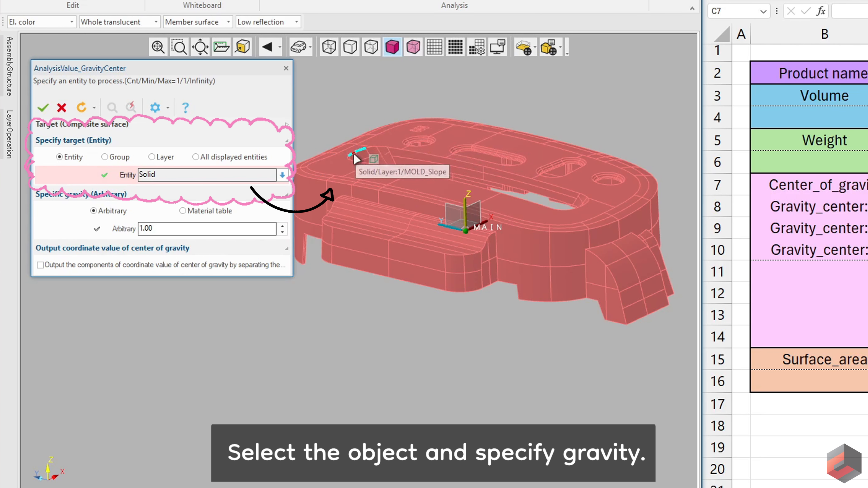
{"action": "left_click", "coordinate": [196, 214]}
{"action": "left_click", "coordinate": [281, 229]}
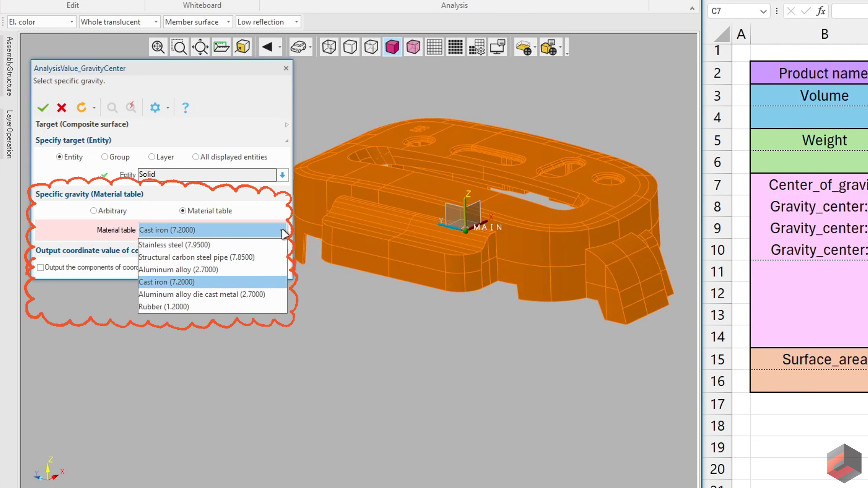
{"action": "left_click", "coordinate": [224, 282]}
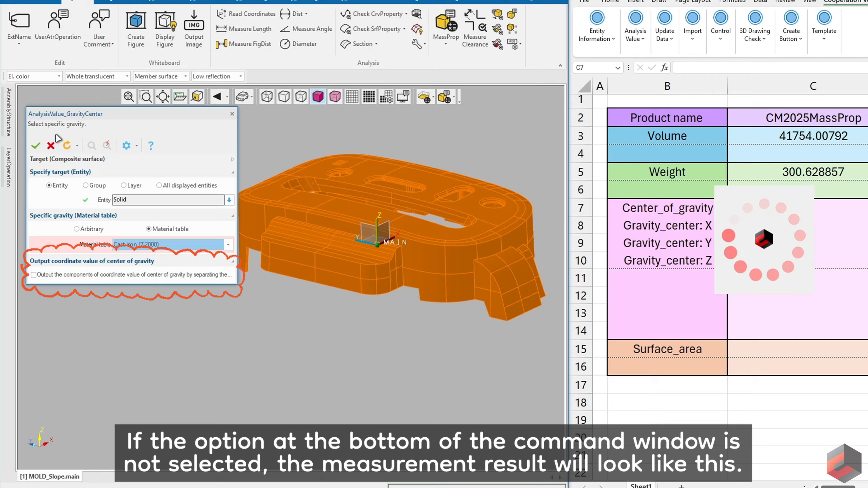
{"action": "left_click", "coordinate": [48, 110]}
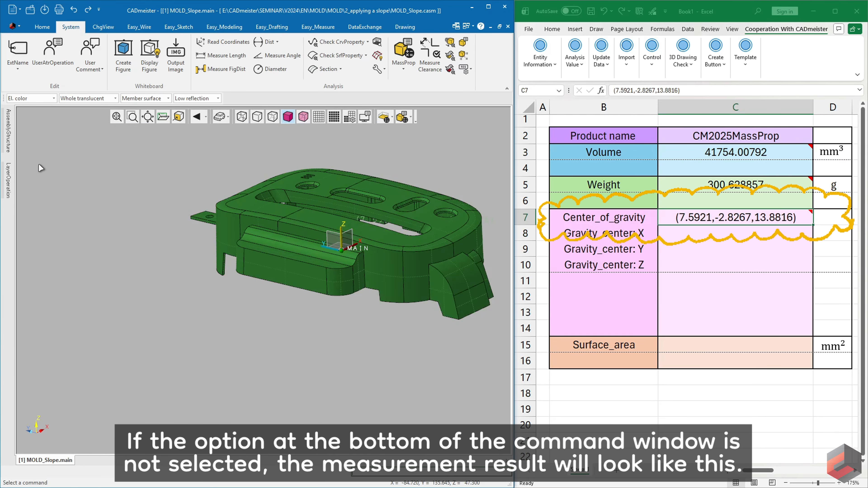
Output the solid's center of gravity again from cell C8, with its coordinate components separated into respective cells
{"action": "left_click", "coordinate": [678, 236]}
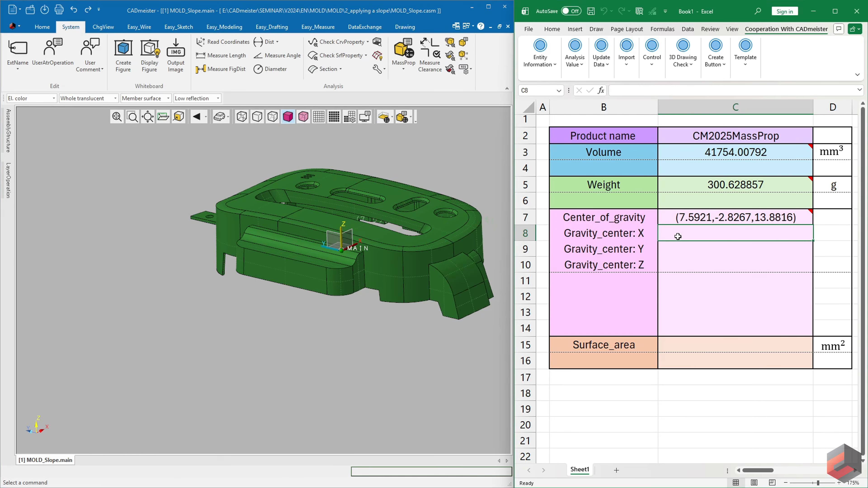
{"action": "left_click", "coordinate": [579, 66]}
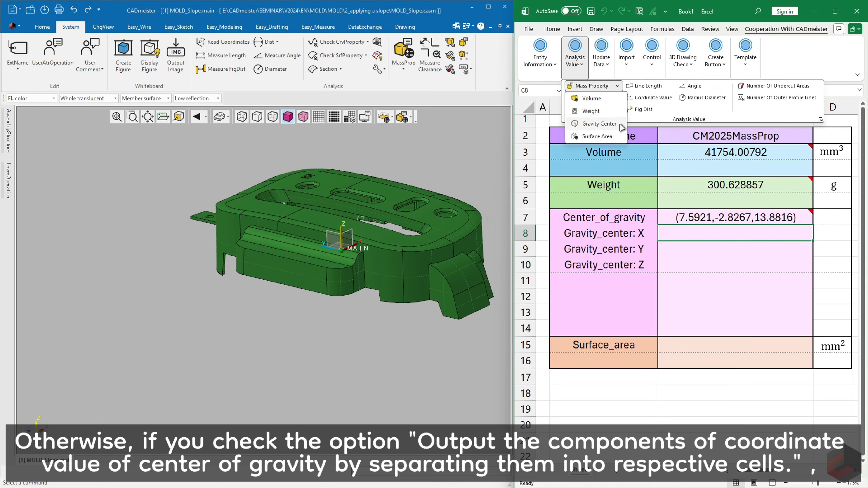
{"action": "left_click", "coordinate": [599, 124]}
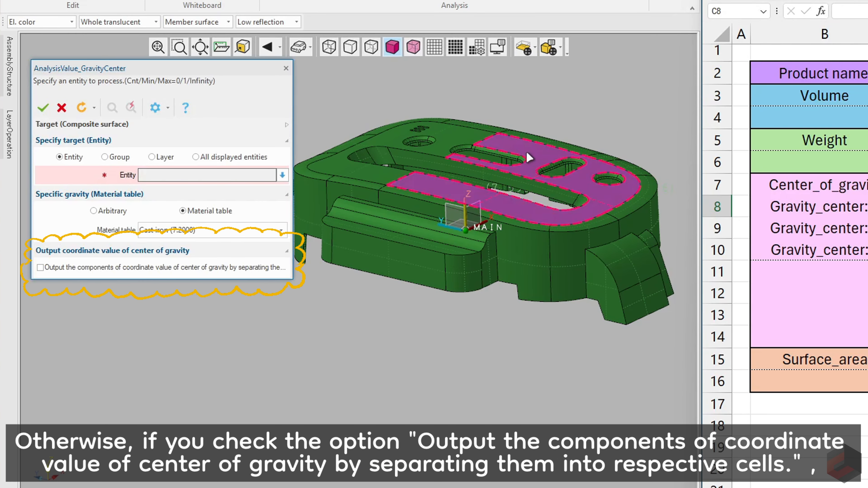
{"action": "left_click", "coordinate": [517, 158]}
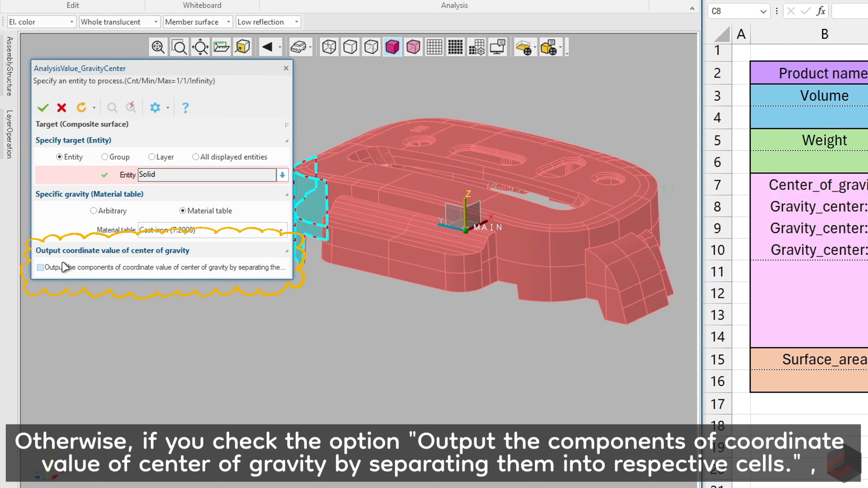
{"action": "left_click", "coordinate": [40, 267]}
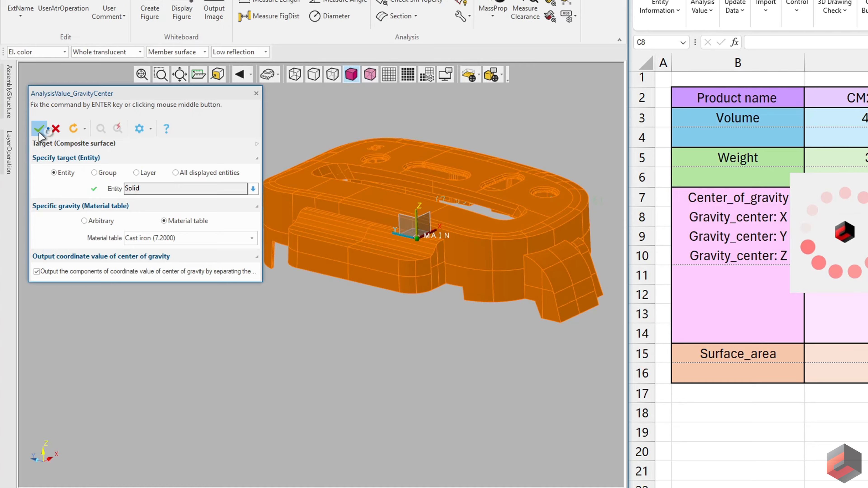
{"action": "left_click", "coordinate": [40, 131]}
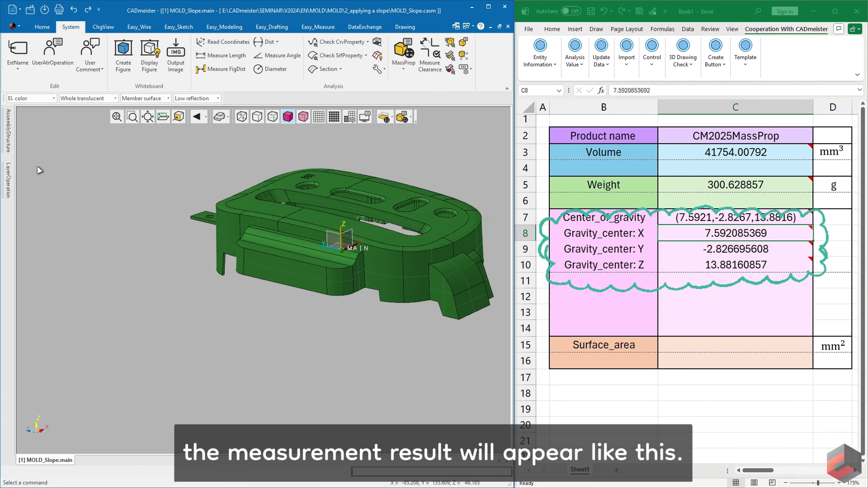
Output the solid's surface area in mm**2 to cell C15 with the Surface Area command
{"action": "left_click", "coordinate": [682, 347]}
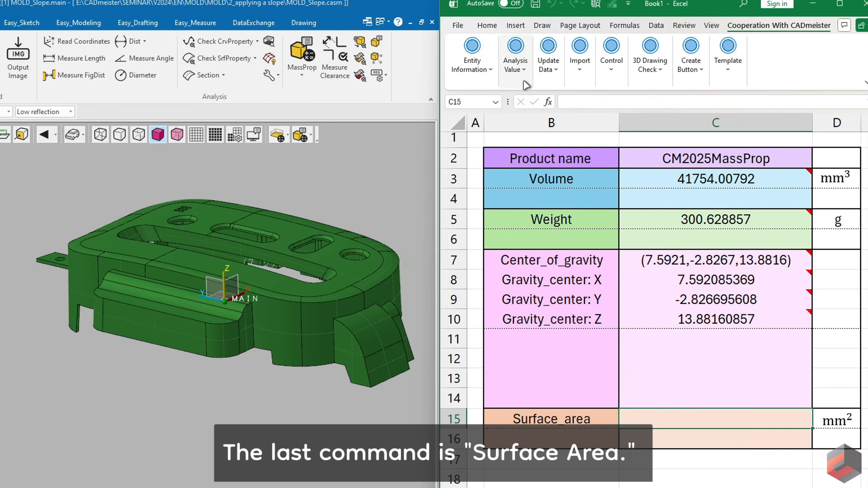
{"action": "left_click", "coordinate": [582, 64]}
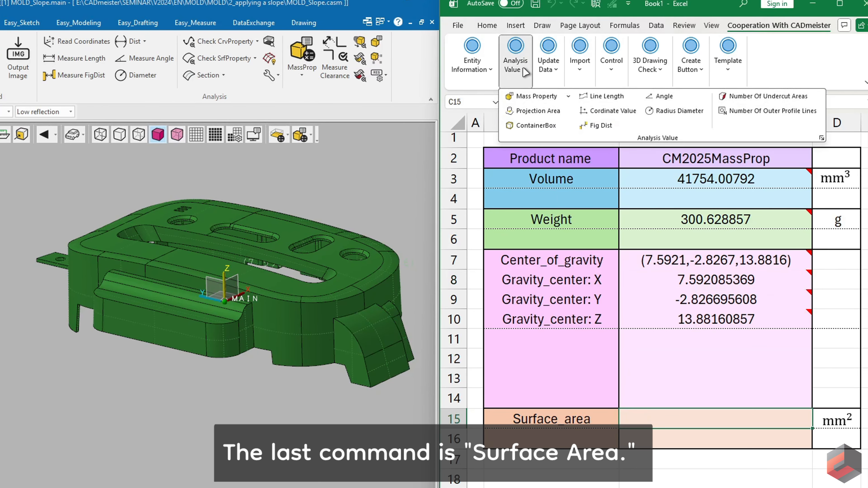
{"action": "left_click", "coordinate": [568, 97]}
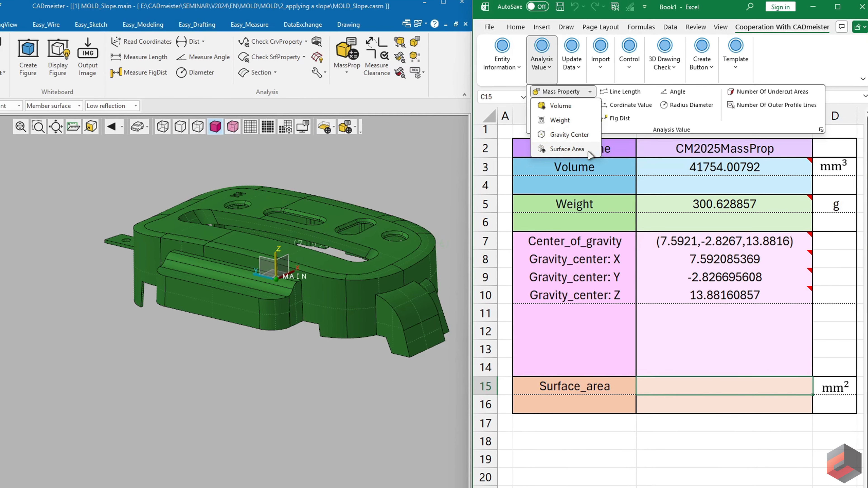
{"action": "left_click", "coordinate": [564, 160]}
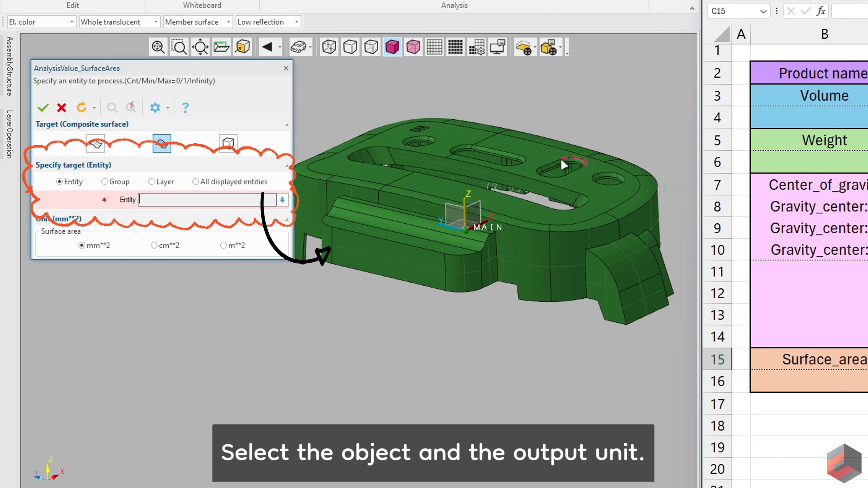
{"action": "left_click", "coordinate": [535, 162]}
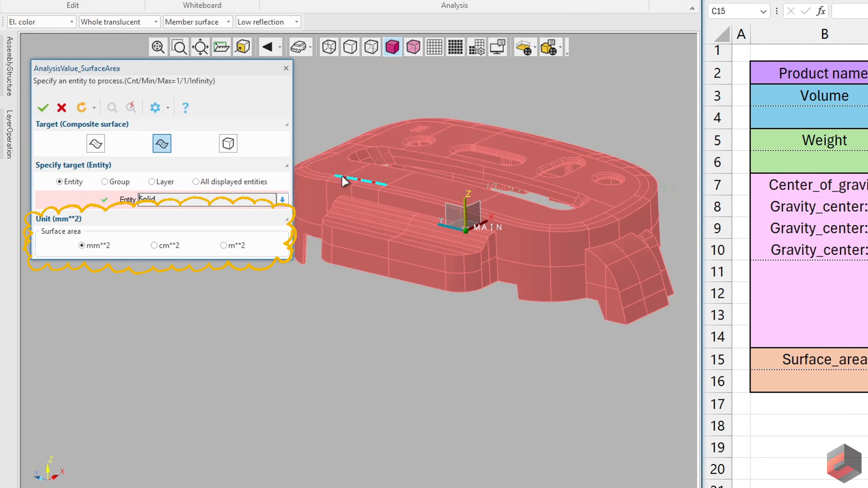
{"action": "left_click", "coordinate": [41, 109]}
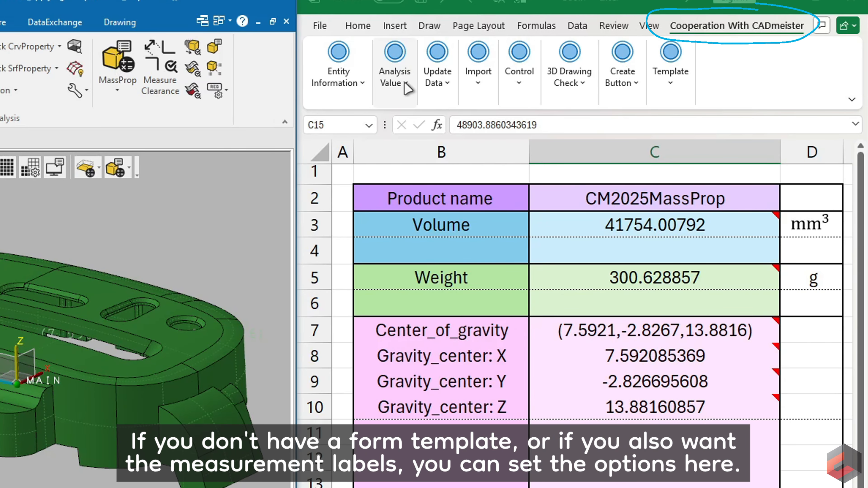
Enable "Output the label of the value" for Mass Property, ContainerBox and Cordinate Value in the CADmeister cooperation analysis value settings
{"action": "left_click", "coordinate": [406, 84]}
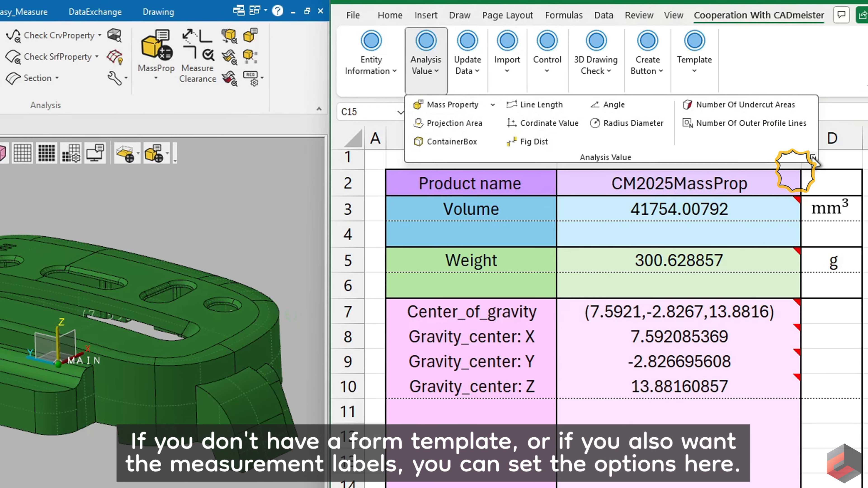
{"action": "left_click", "coordinate": [792, 172]}
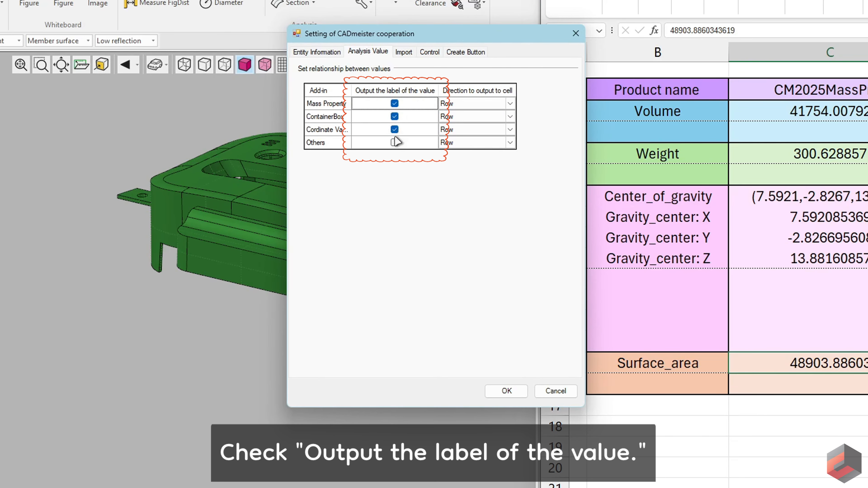
{"action": "left_click", "coordinate": [495, 391]}
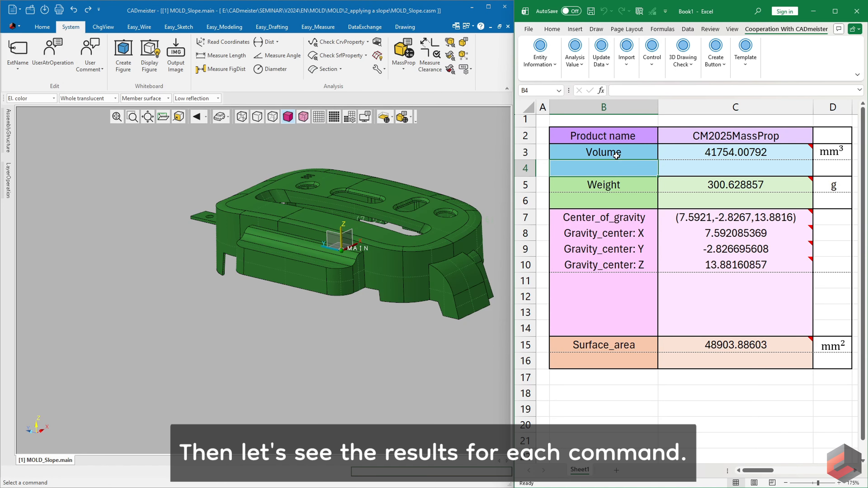
Output the solid's volume in mm**3 together with its label, starting from cell B4
{"action": "left_click", "coordinate": [575, 51]}
{"action": "left_click", "coordinate": [619, 104]}
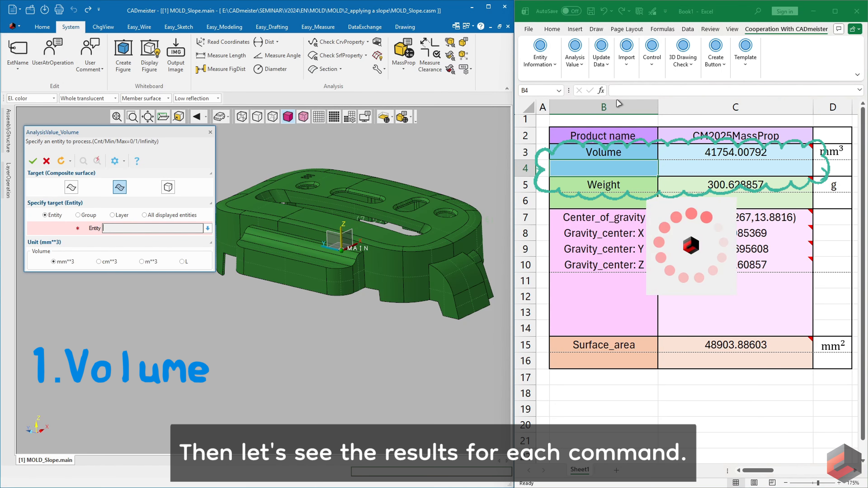
{"action": "left_click", "coordinate": [387, 203]}
{"action": "left_click", "coordinate": [33, 161]}
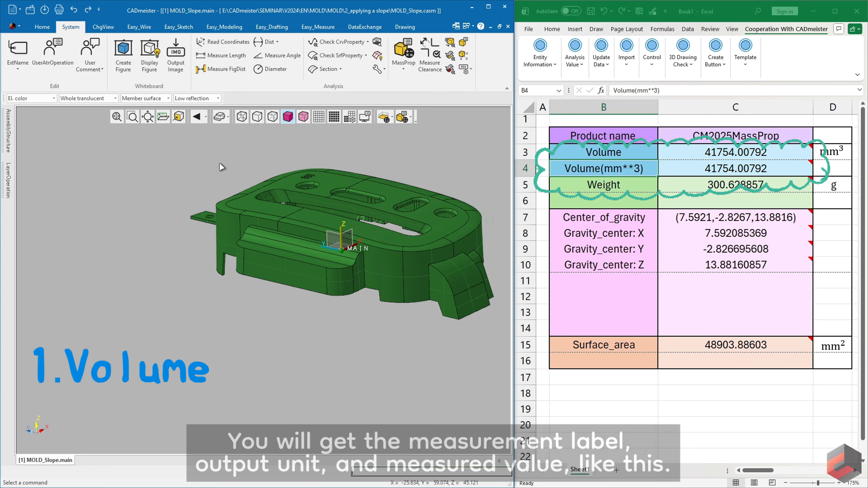
Output the solid's weight in grams together with its label, starting from cell B6
{"action": "left_click", "coordinate": [581, 203]}
{"action": "left_click", "coordinate": [575, 53]}
{"action": "left_click", "coordinate": [618, 88]}
{"action": "left_click", "coordinate": [617, 116]}
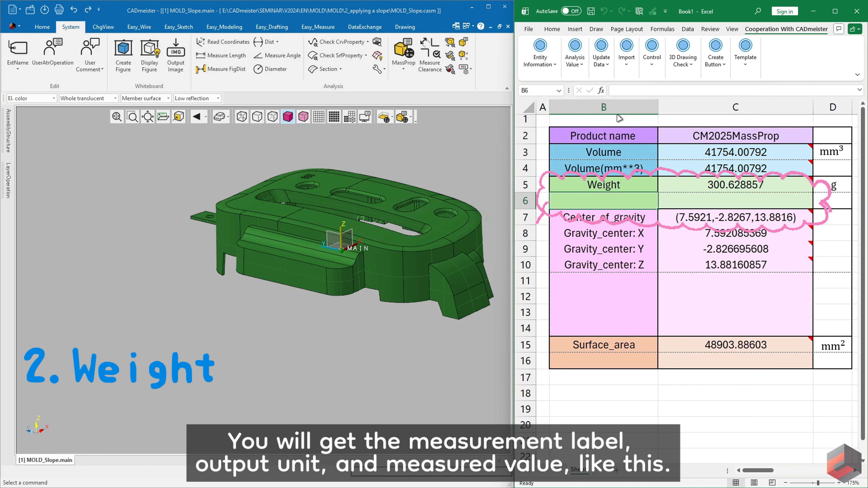
{"action": "left_click", "coordinate": [347, 240]}
{"action": "left_click", "coordinate": [34, 165]}
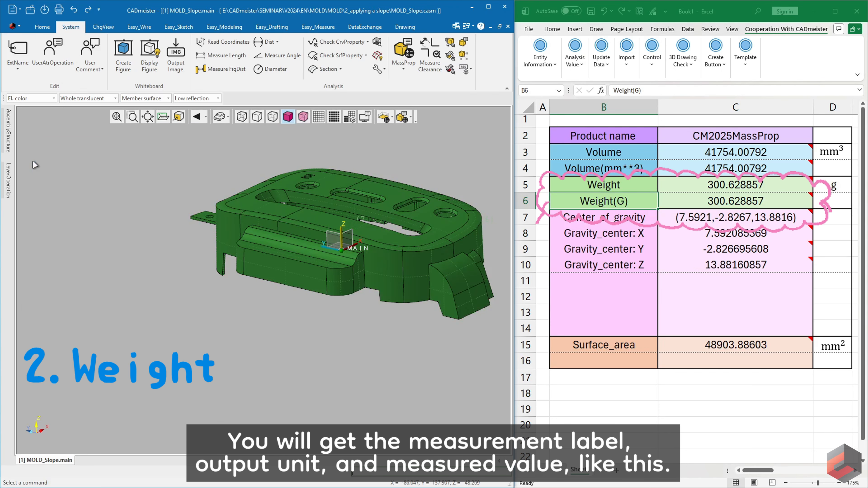
Output the solid's labelled center of gravity as one coordinate set from cell B11, using Cast iron (7.2000) from the material table
{"action": "left_click", "coordinate": [604, 280]}
{"action": "left_click", "coordinate": [575, 53]}
{"action": "left_click", "coordinate": [618, 88]}
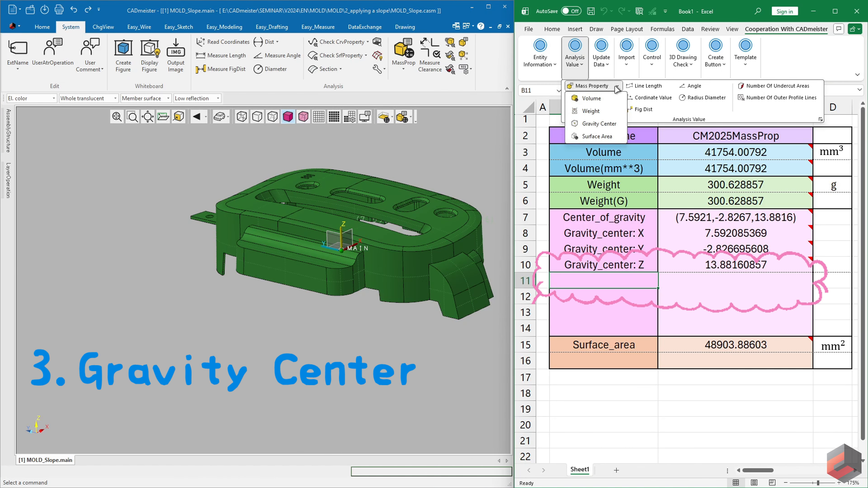
{"action": "left_click", "coordinate": [599, 124]}
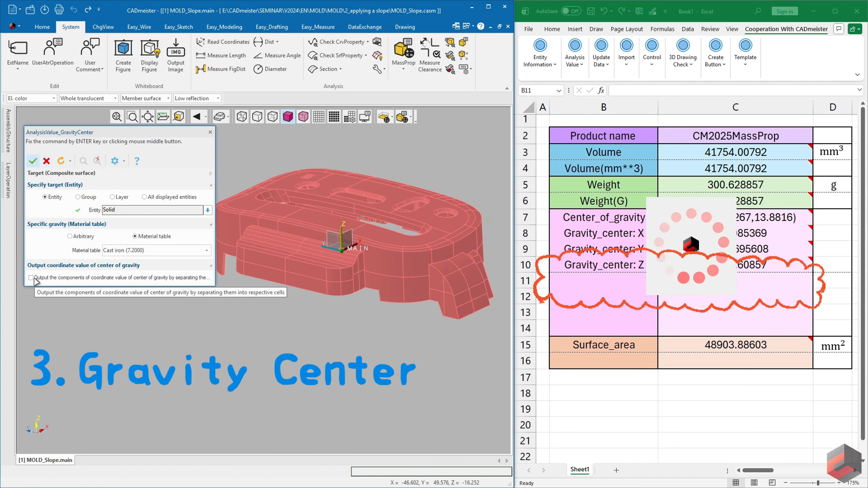
{"action": "left_click", "coordinate": [37, 162]}
Output the labelled center of gravity from cell B12 with Cast iron (7.2000), separating the coordinate components into respective cells
{"action": "left_click", "coordinate": [565, 297]}
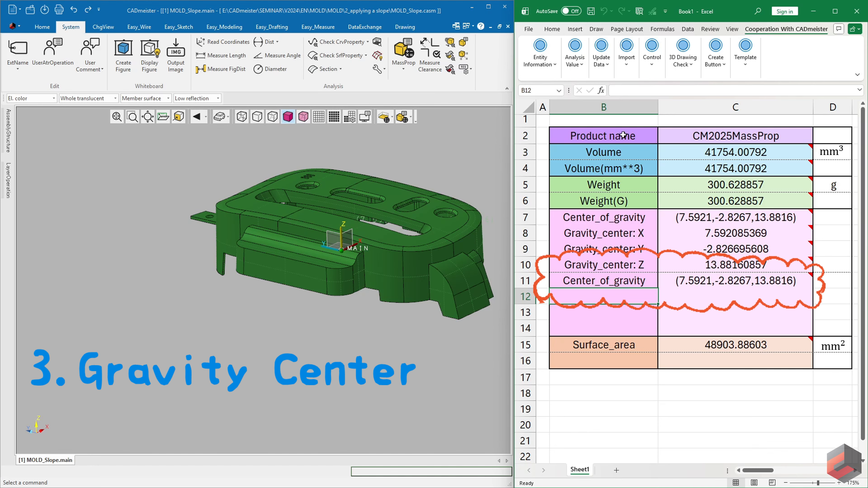
{"action": "left_click", "coordinate": [575, 53]}
{"action": "left_click", "coordinate": [618, 88]}
{"action": "left_click", "coordinate": [600, 123]}
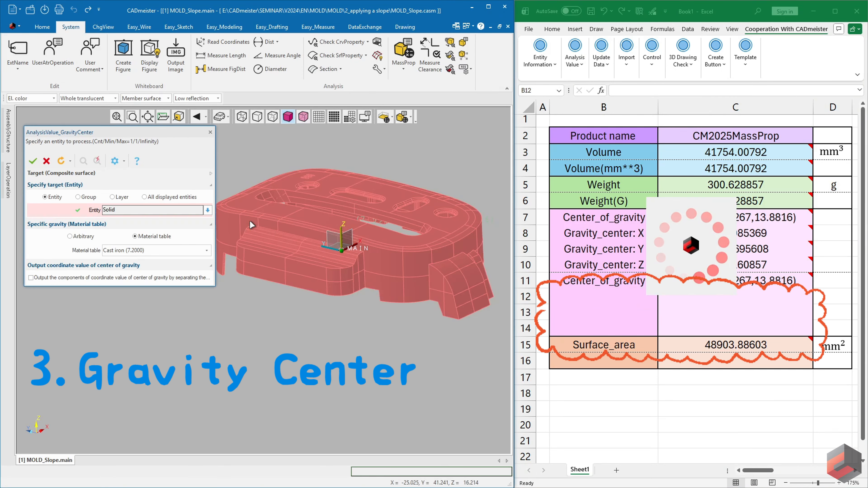
{"action": "left_click", "coordinate": [30, 278]}
{"action": "left_click", "coordinate": [33, 161]}
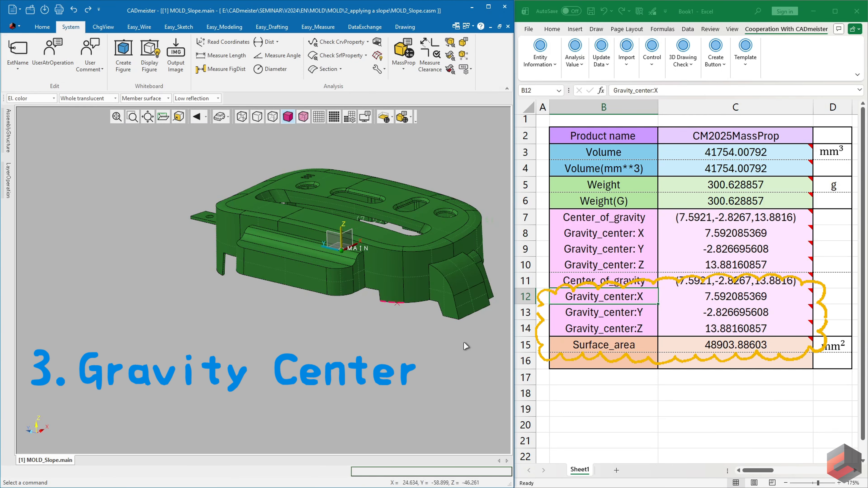
Output the solid's surface area in mm**2 together with its label, starting from cell B16
{"action": "left_click", "coordinate": [604, 361]}
{"action": "left_click", "coordinate": [575, 53]}
{"action": "left_click", "coordinate": [617, 85]}
{"action": "left_click", "coordinate": [597, 136]}
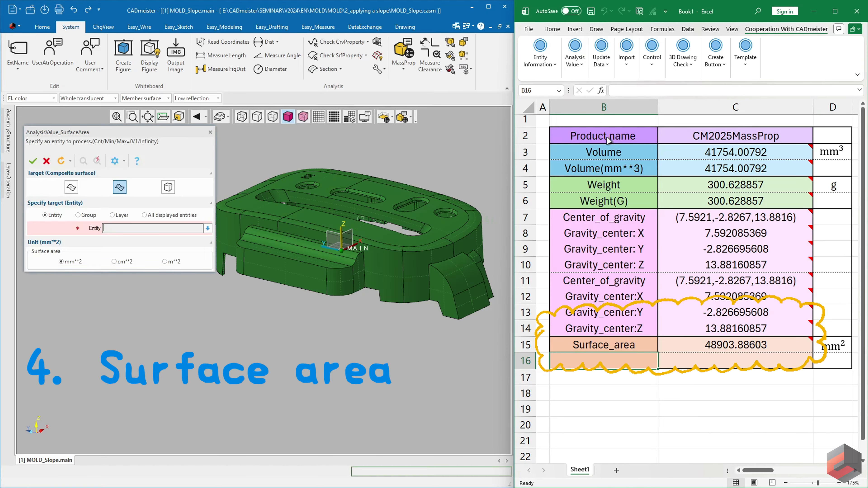
{"action": "left_click", "coordinate": [33, 161]}
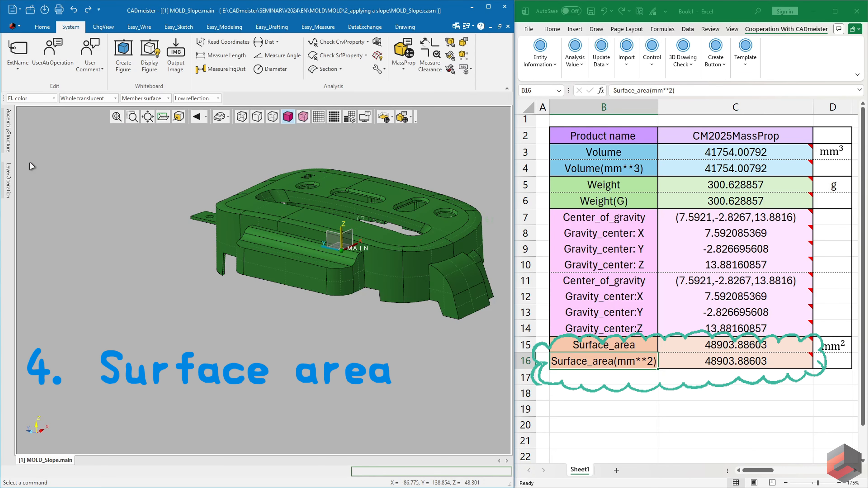